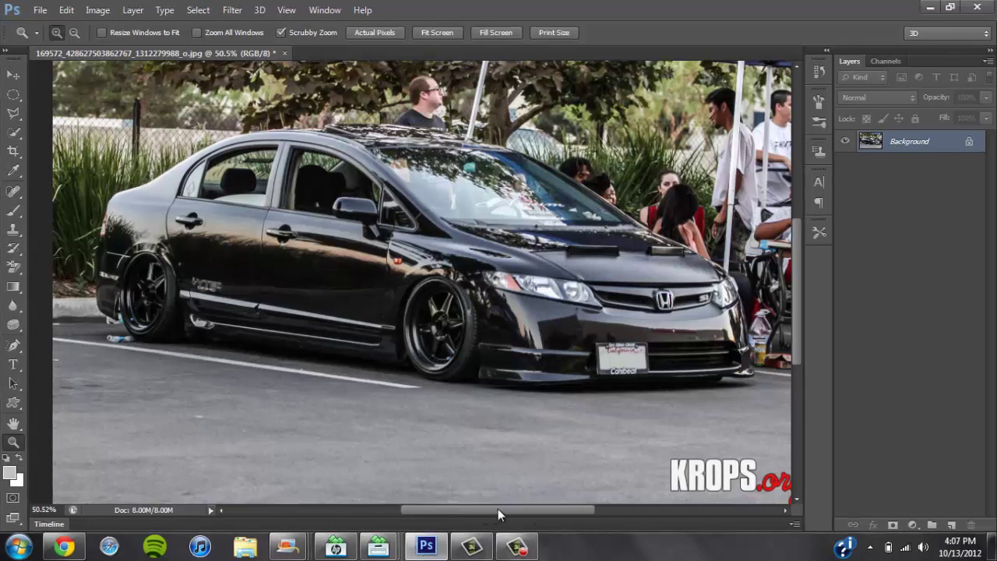
- Scrubby-zoom to 128% on the black Civic's rear wheel
mouse_move(480, 508)
left_mouse_down()
mouse_move(494, 507)
mouse_move(486, 508)
left_mouse_up()
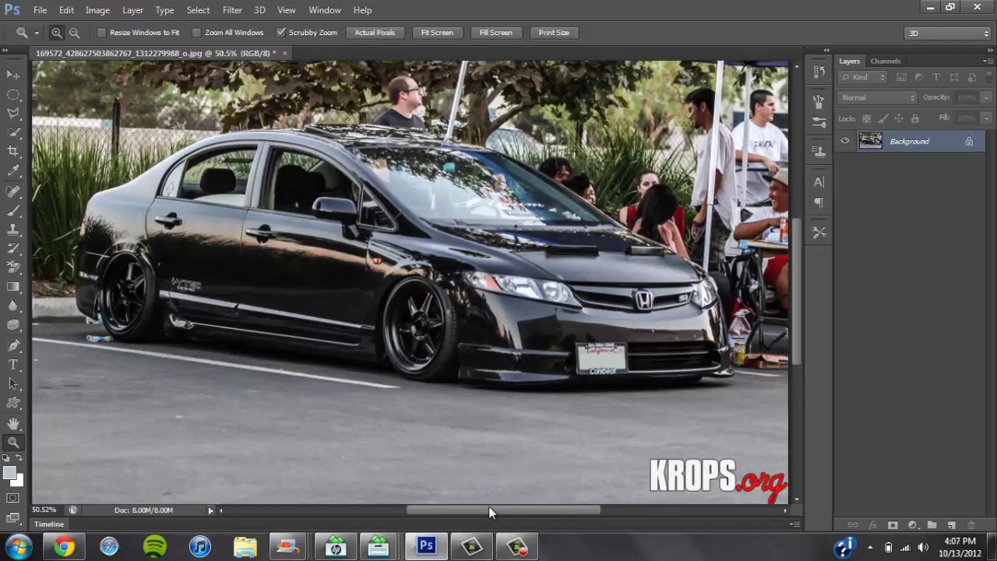
scroll(793, 346, "up", 2)
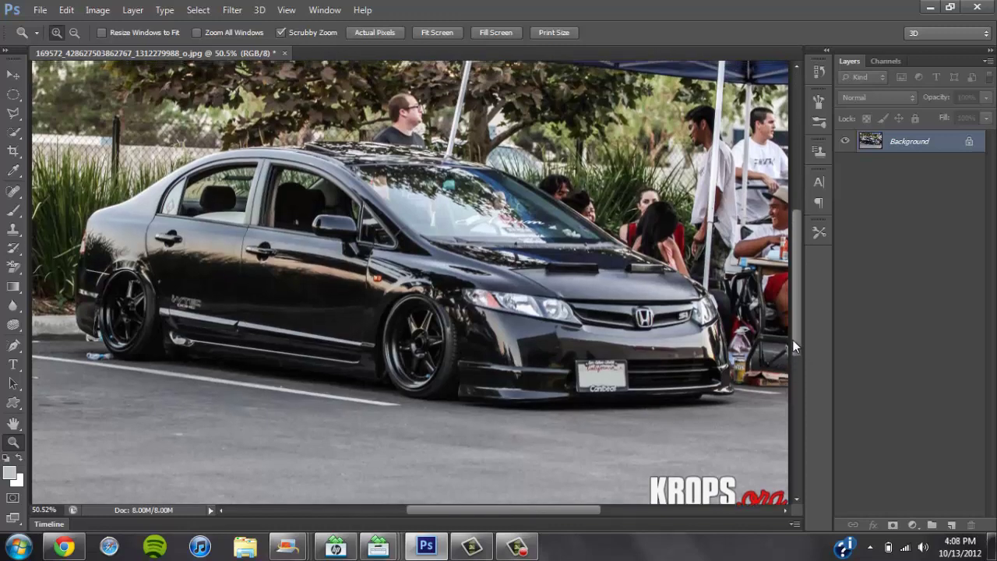
scroll(793, 346, "up", 3)
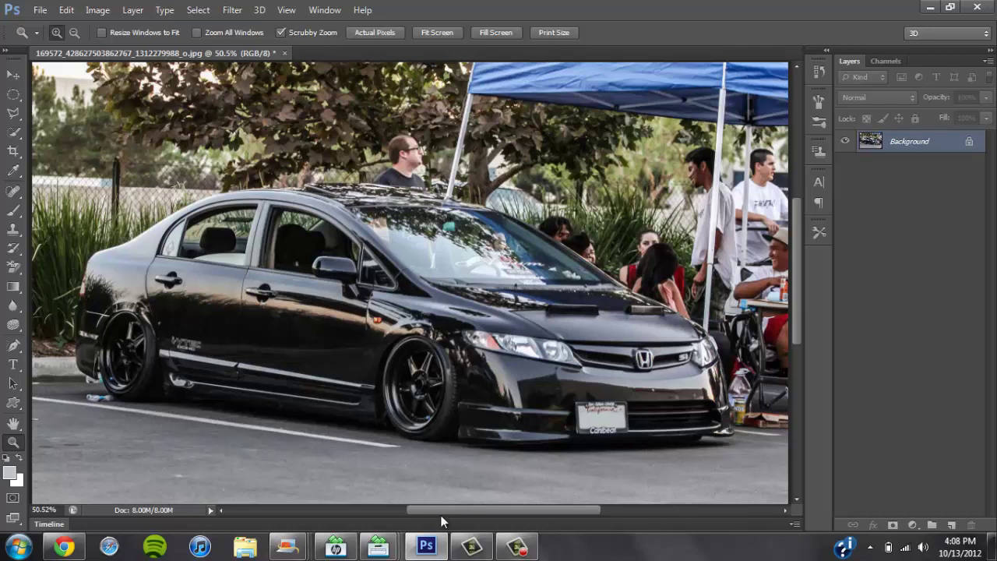
left_click_drag(444, 513, 433, 519)
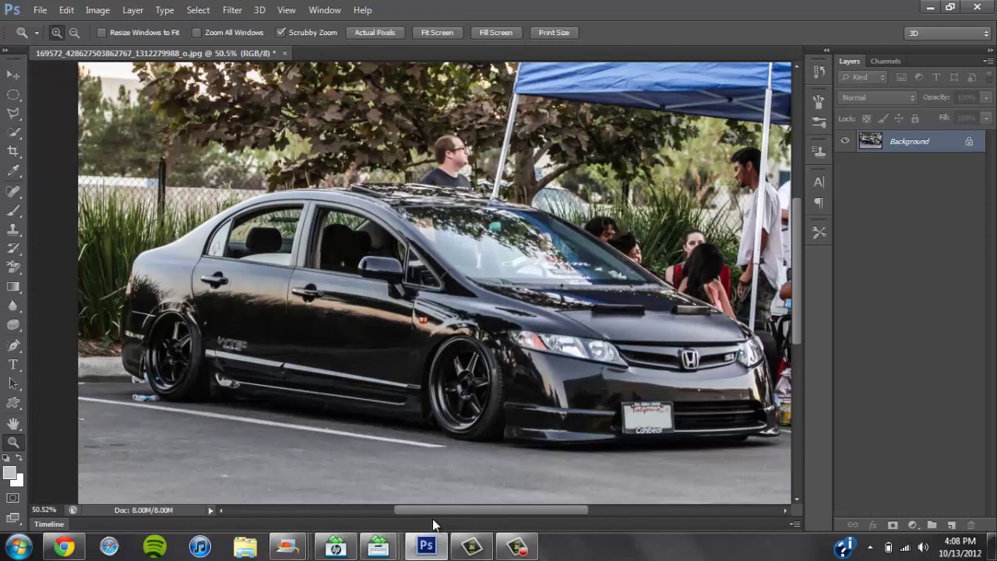
left_click_drag(138, 416, 211, 402)
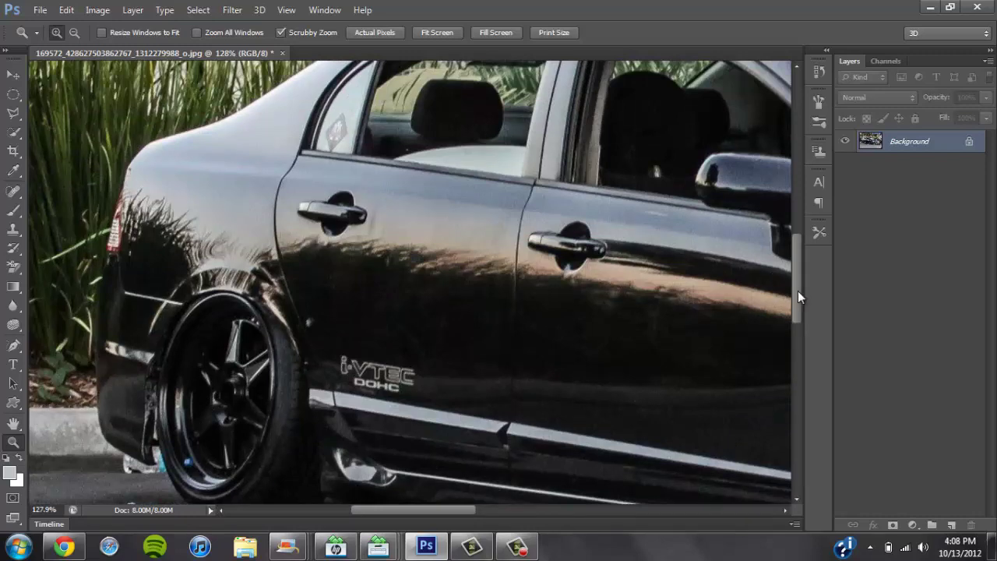
left_click_drag(797, 291, 795, 316)
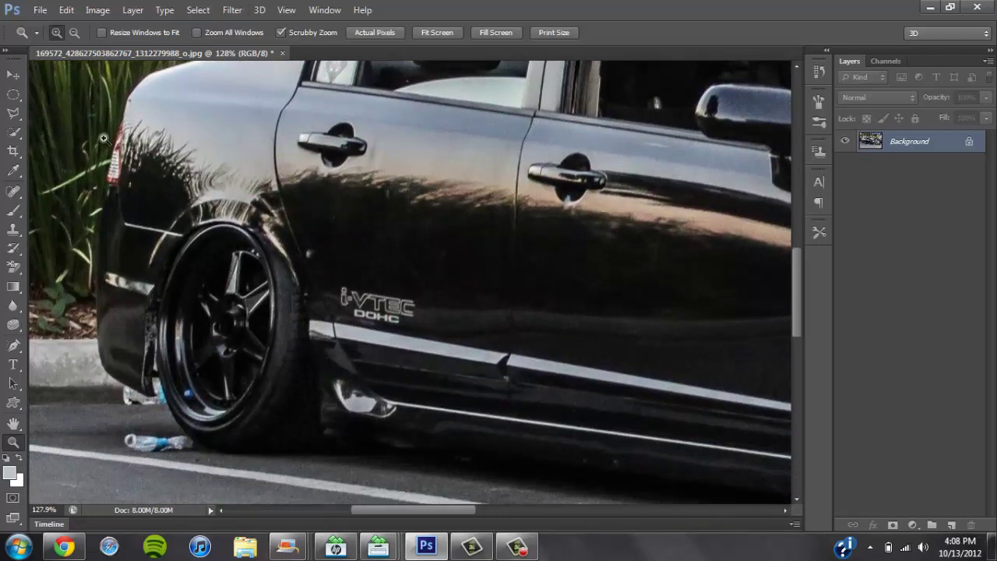
- Choose the Polygonal Lasso Tool from the Lasso flyout
left_click(16, 114)
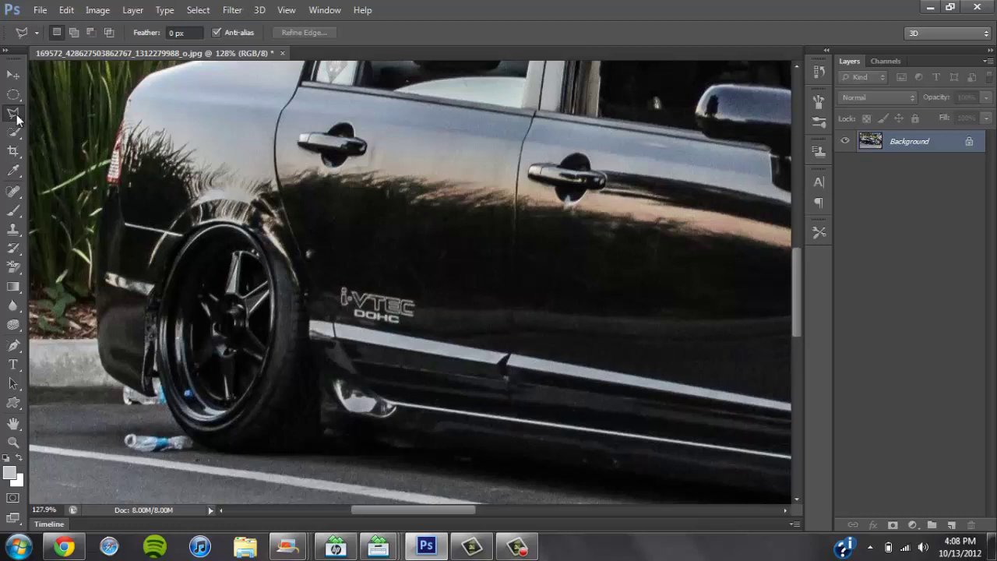
right_click(14, 116)
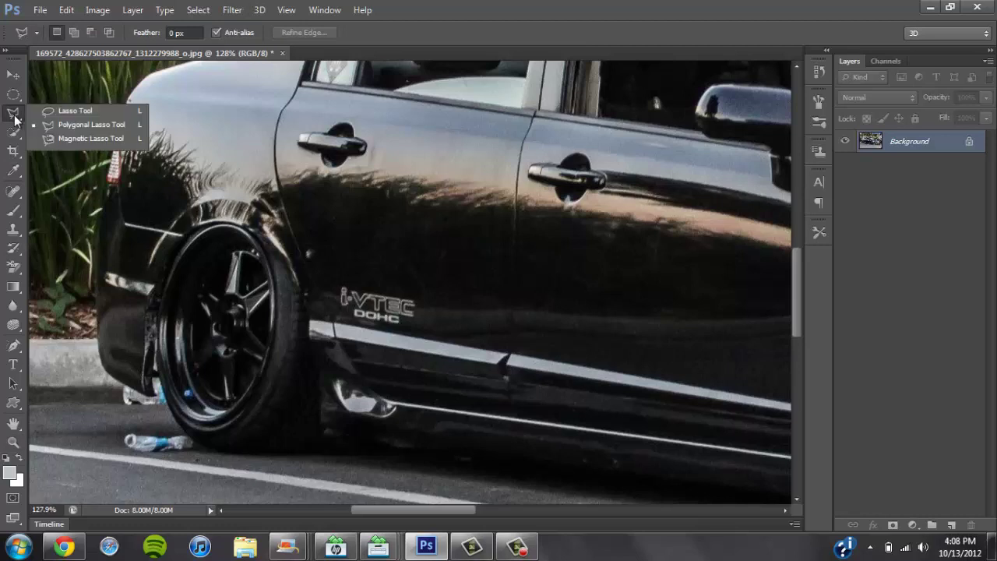
left_click(90, 139)
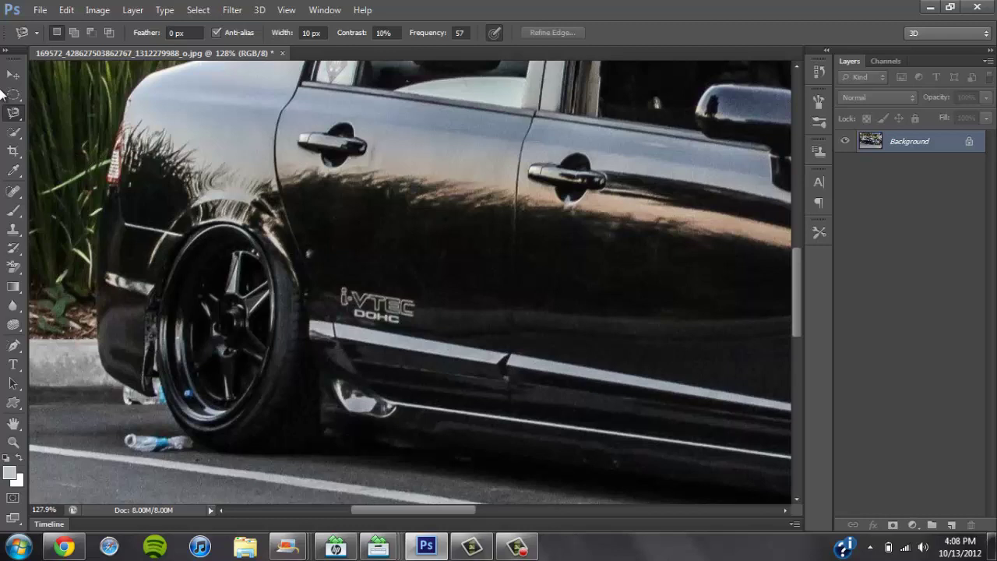
right_click(11, 113)
left_click(67, 127)
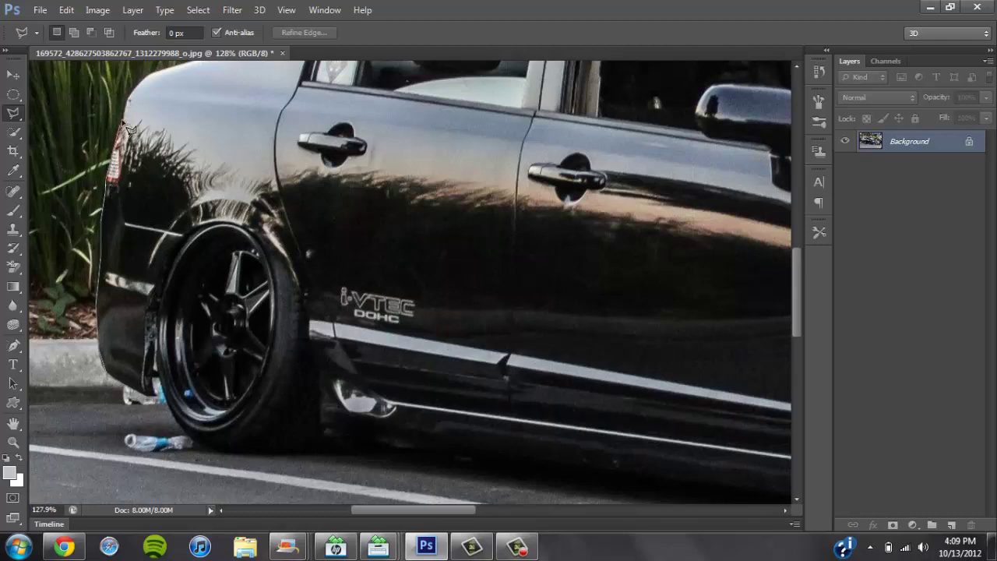
- Place the first Polygonal Lasso point at the car's rear edge, then scroll toward the roof
scroll(148, 78, "up", 3)
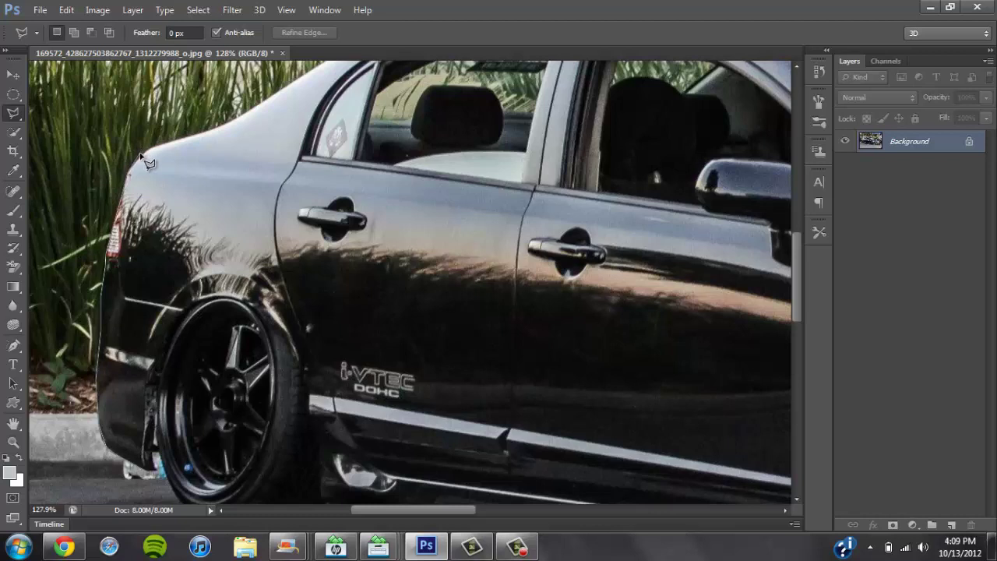
left_click(148, 148)
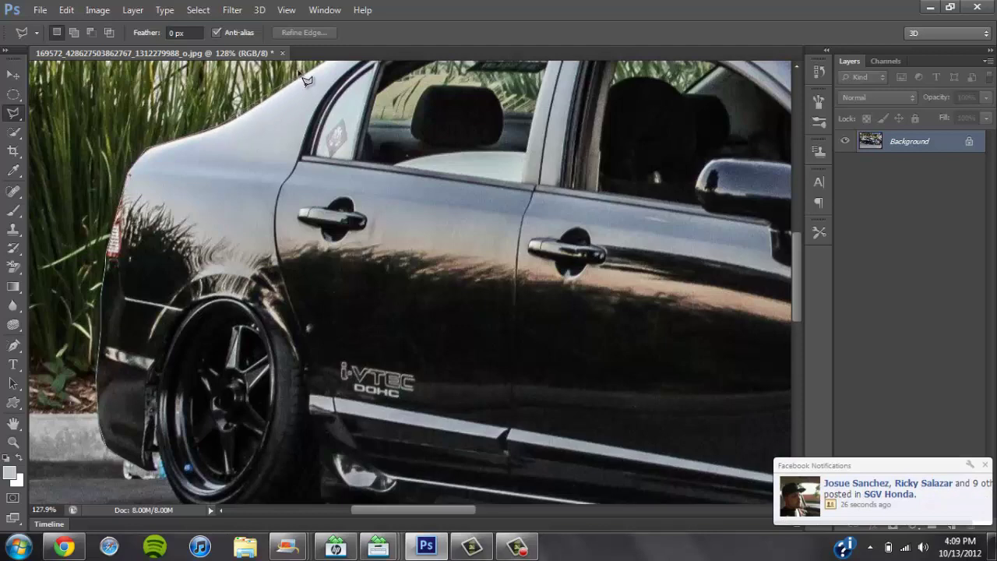
scroll(305, 77, "up", 3)
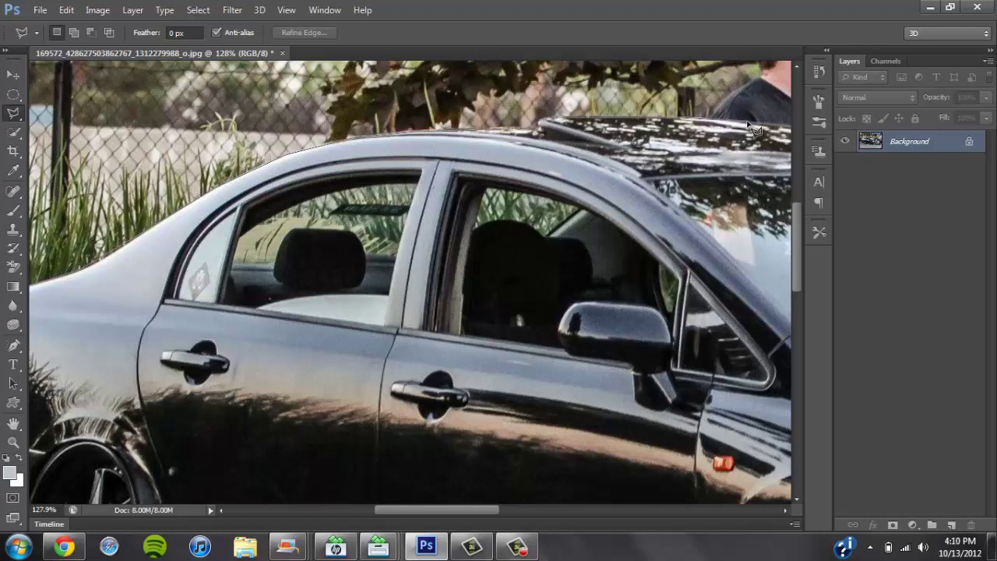
- Scroll right and add a lasso point at the windshield corner
scroll(754, 128, "right", 4)
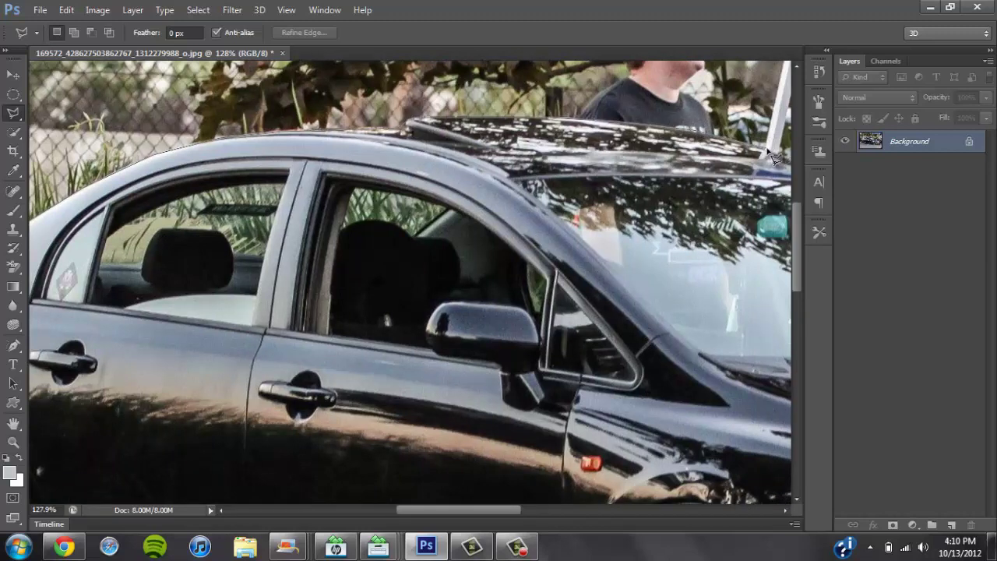
scroll(773, 158, "right", 5)
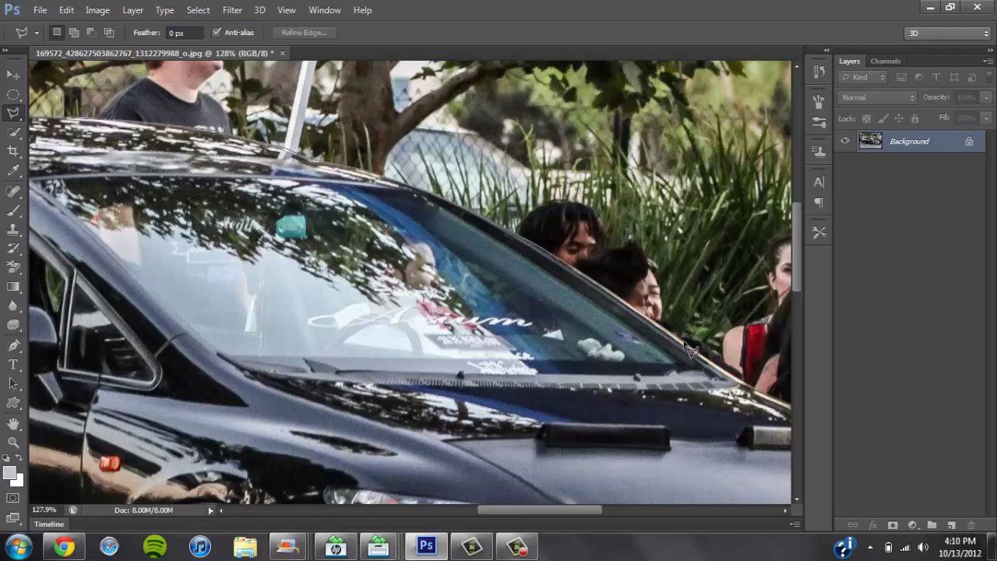
left_click(747, 389)
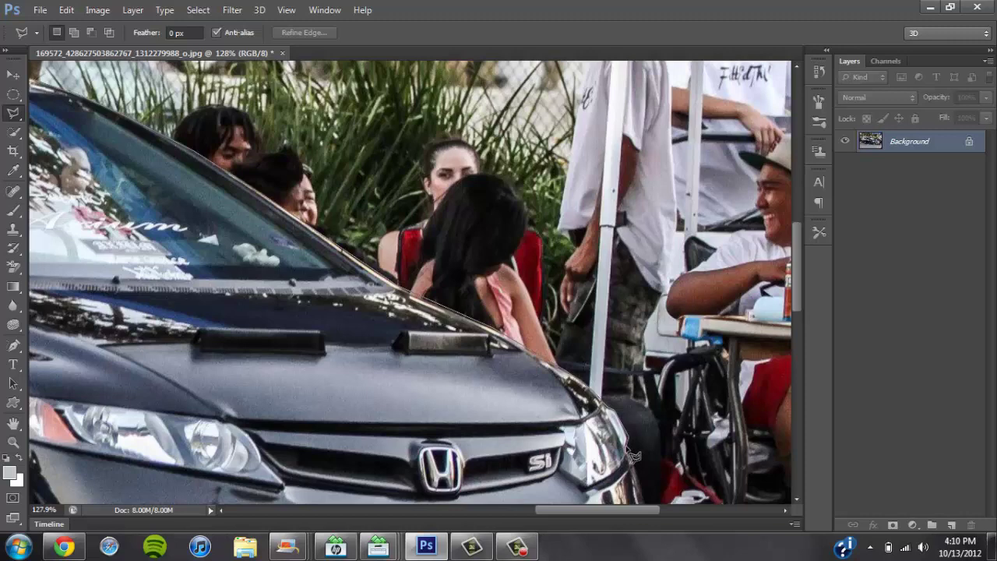
- Trace lasso points along the front edge, bumper, sill and rear tyre, then double-click to close the selection
scroll(658, 530, "down", 1)
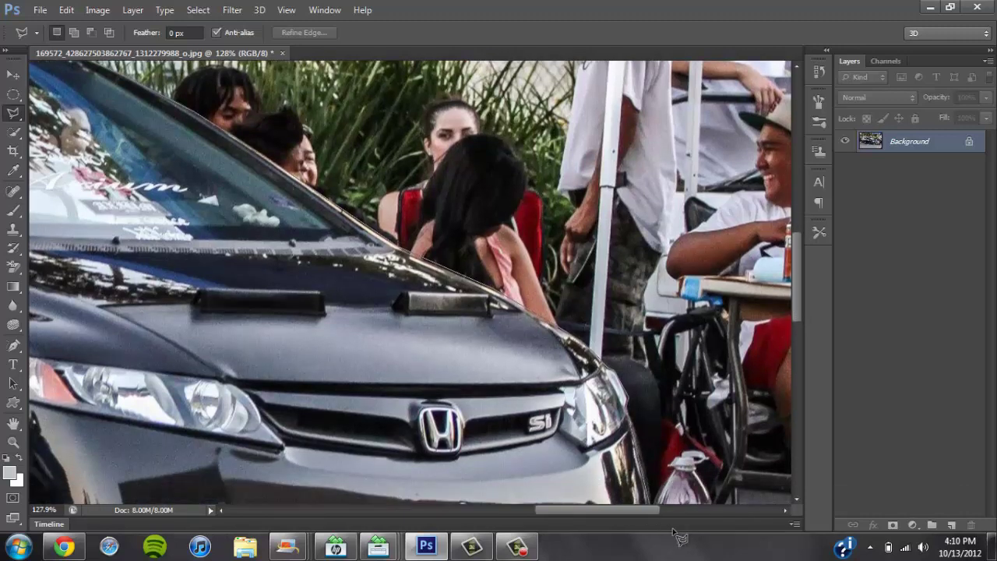
scroll(646, 366, "down", 5)
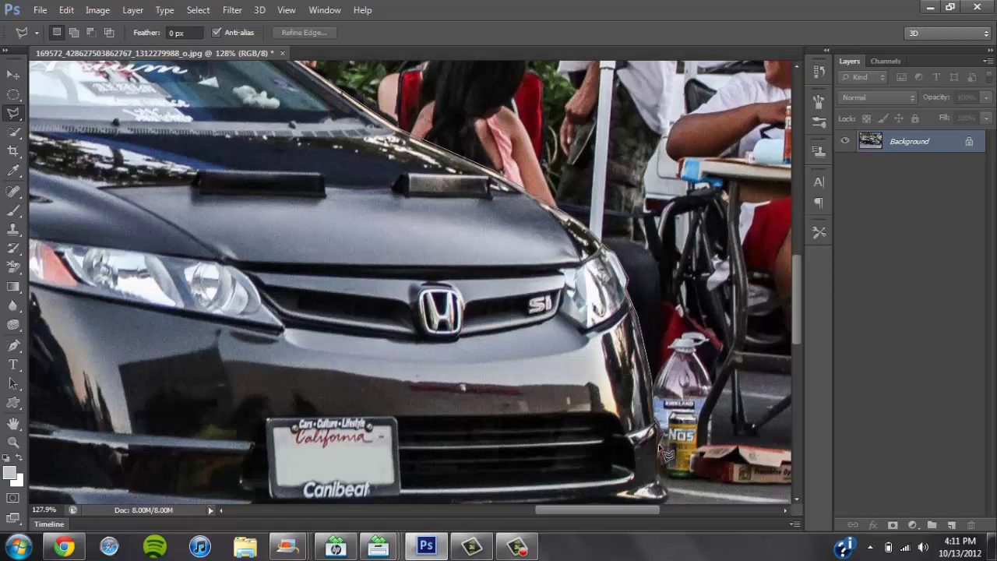
left_click(669, 502)
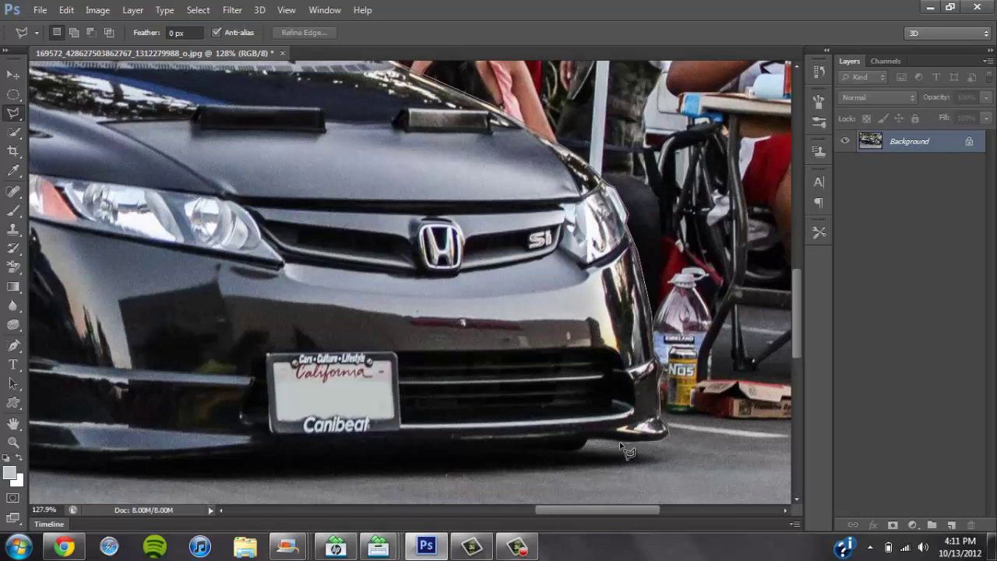
left_click(591, 442)
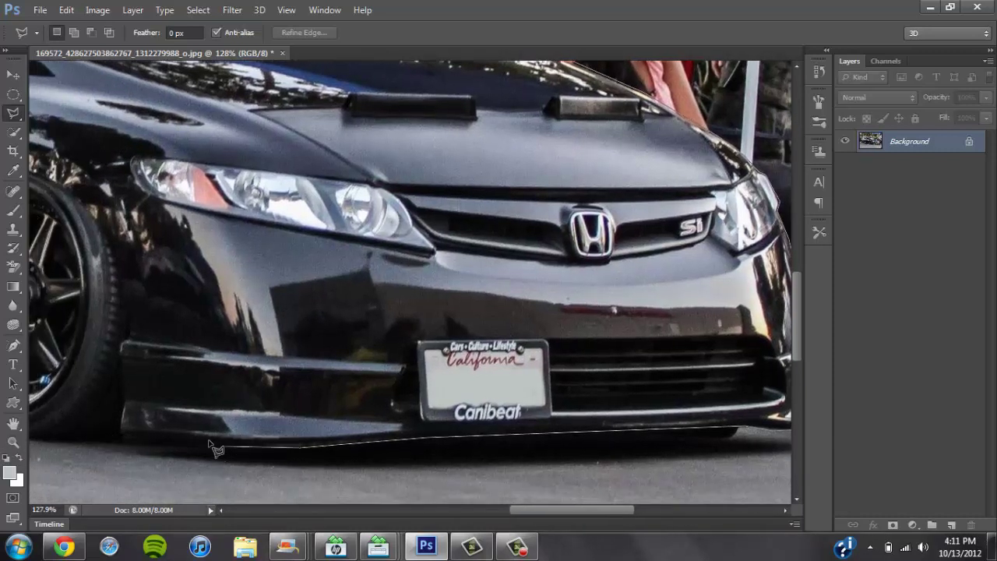
left_click(255, 450)
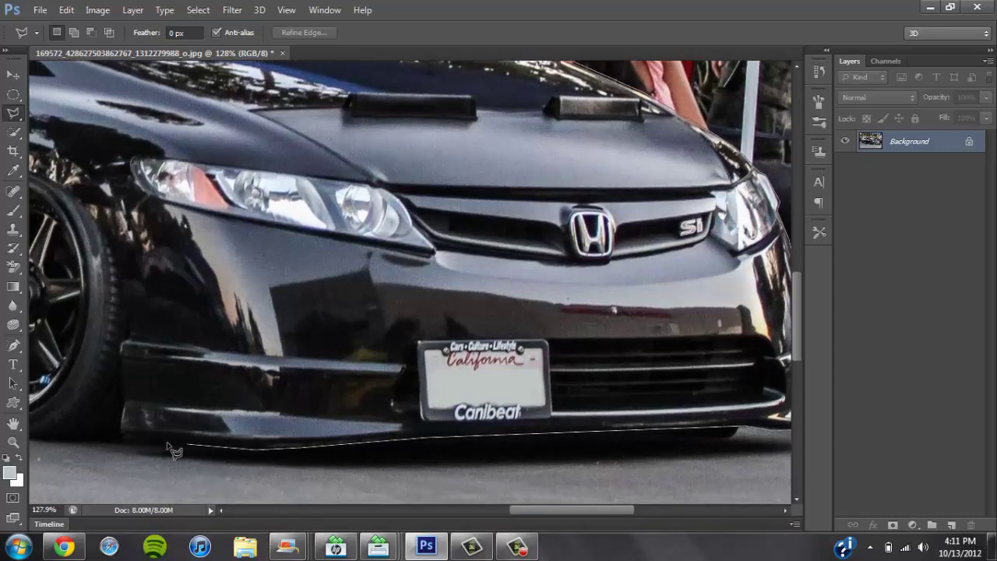
left_click(118, 440)
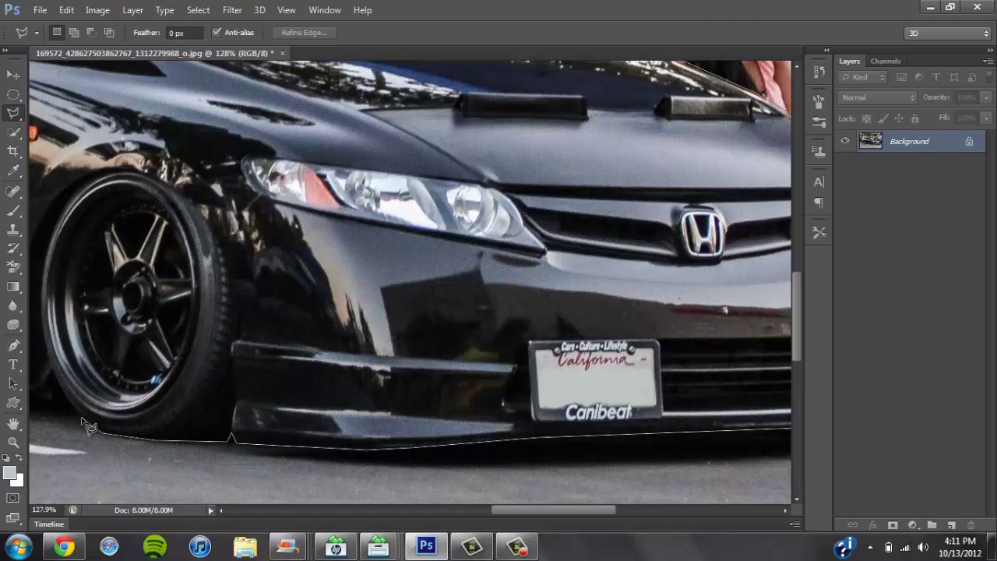
left_click(89, 428)
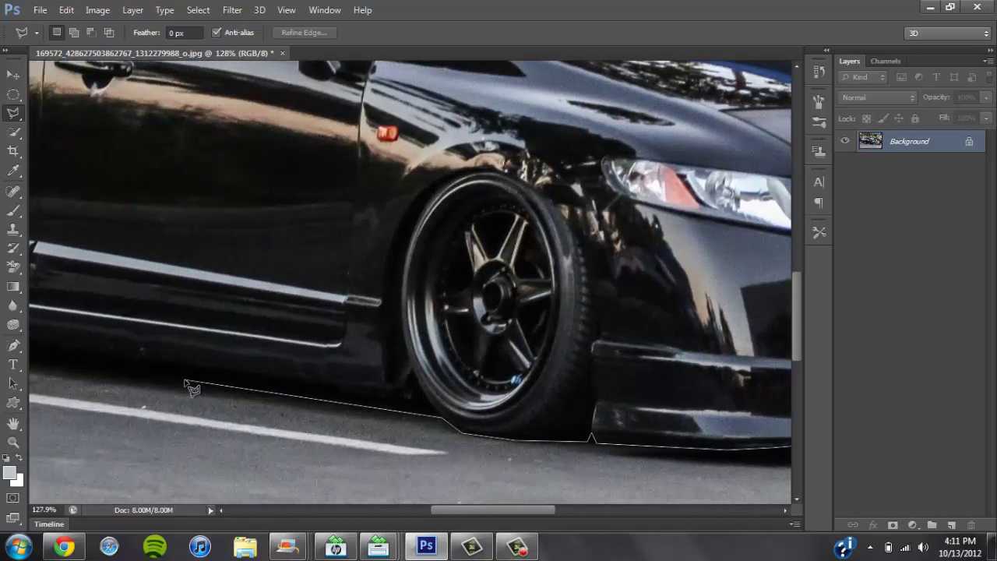
left_click(377, 403)
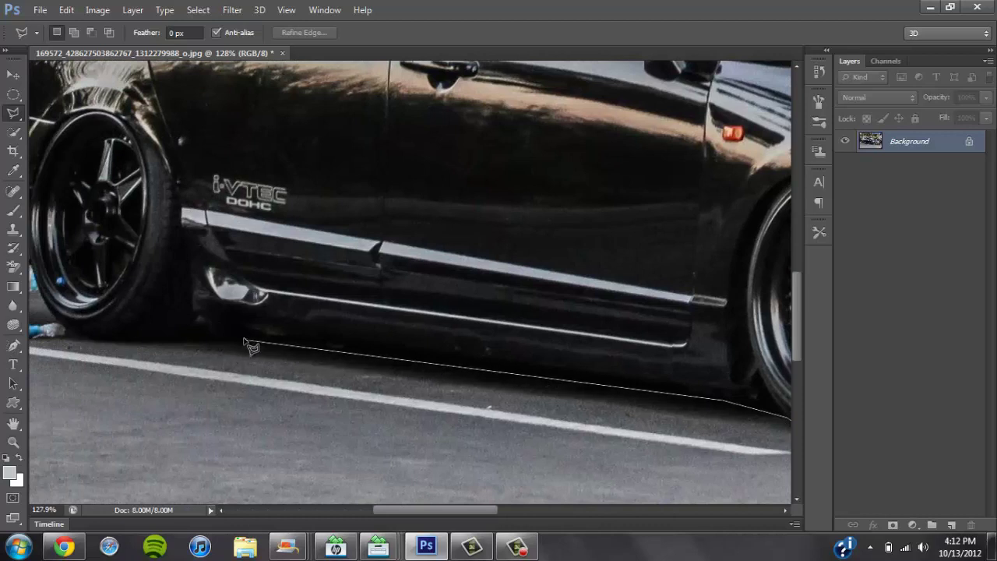
left_click(201, 337)
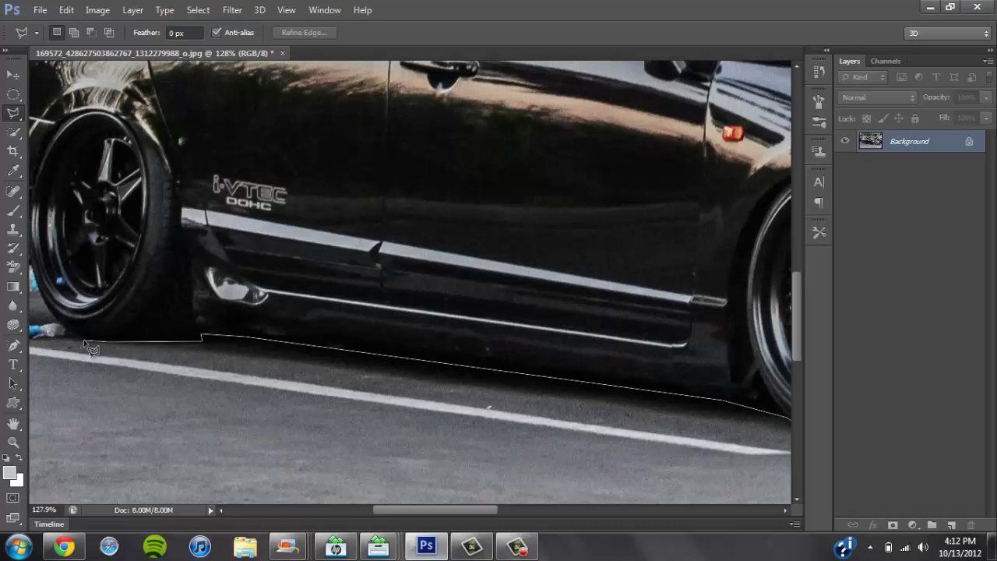
left_click(79, 340)
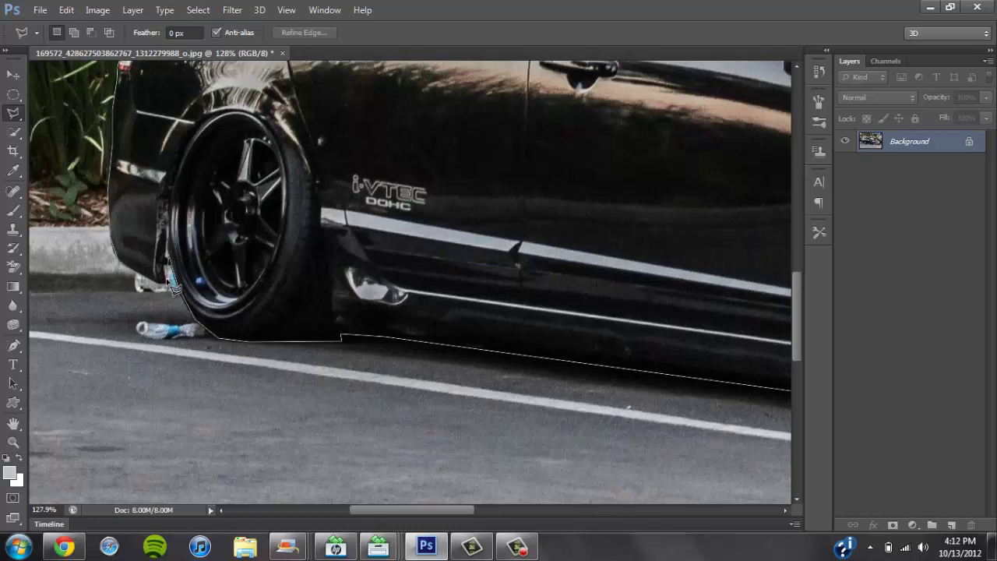
double_click(173, 290)
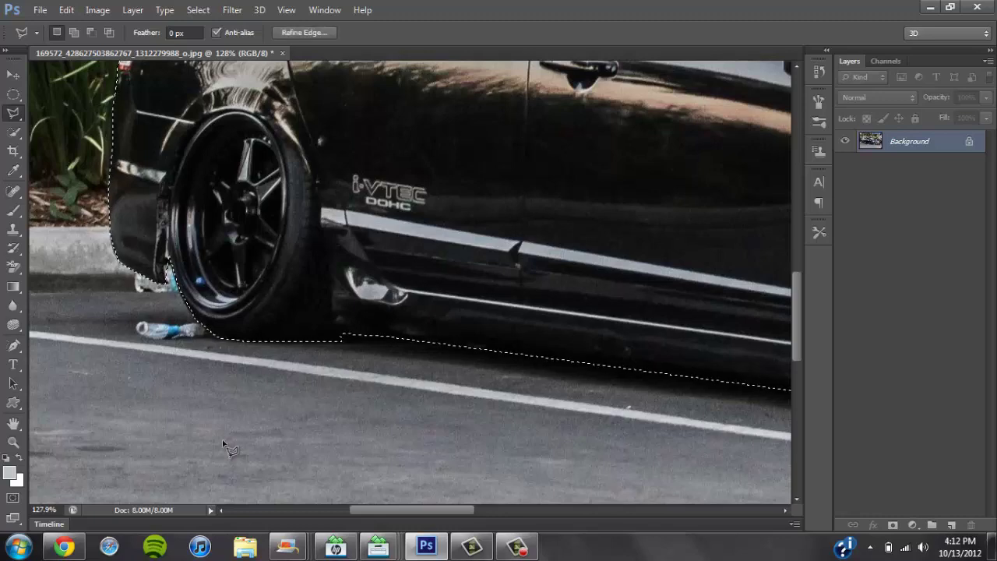
- Zoom out to the whole car, then Edit > Copy and Edit > Paste it onto new Layer 1
left_click(13, 443)
left_click_drag(510, 276, 538, 288)
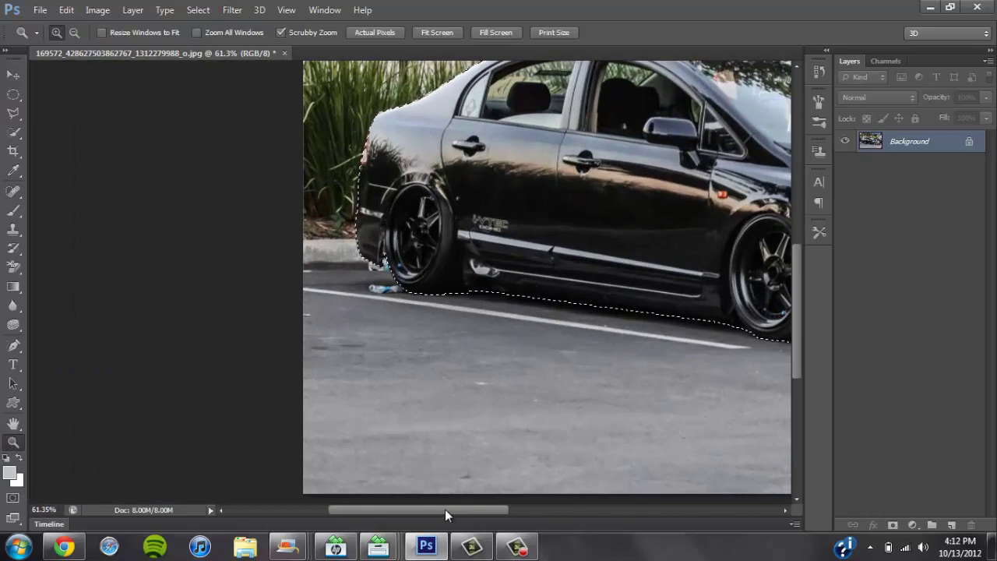
left_click_drag(445, 509, 523, 506)
left_click_drag(561, 308, 540, 307)
left_click_drag(801, 271, 799, 249)
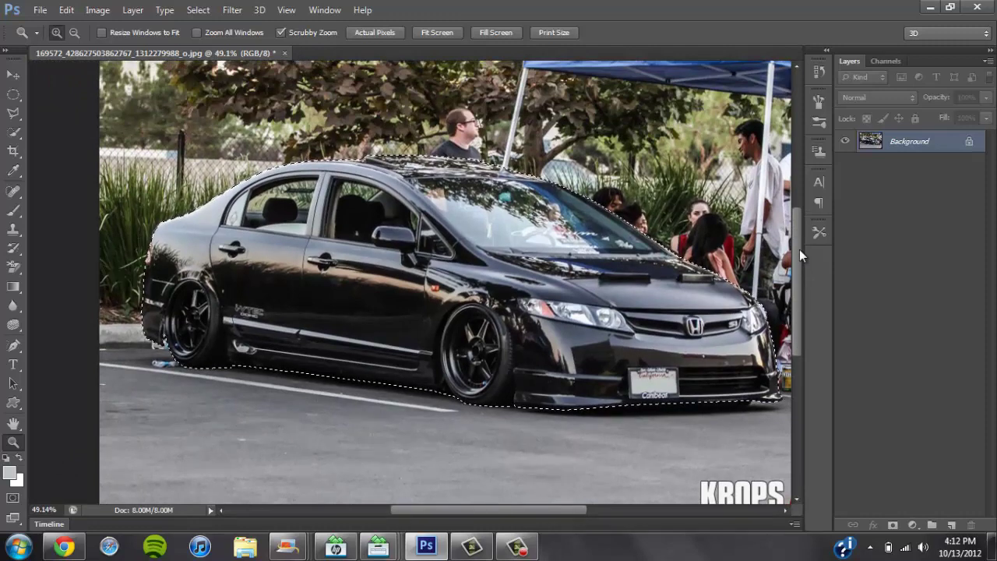
left_click(66, 11)
left_click(139, 94)
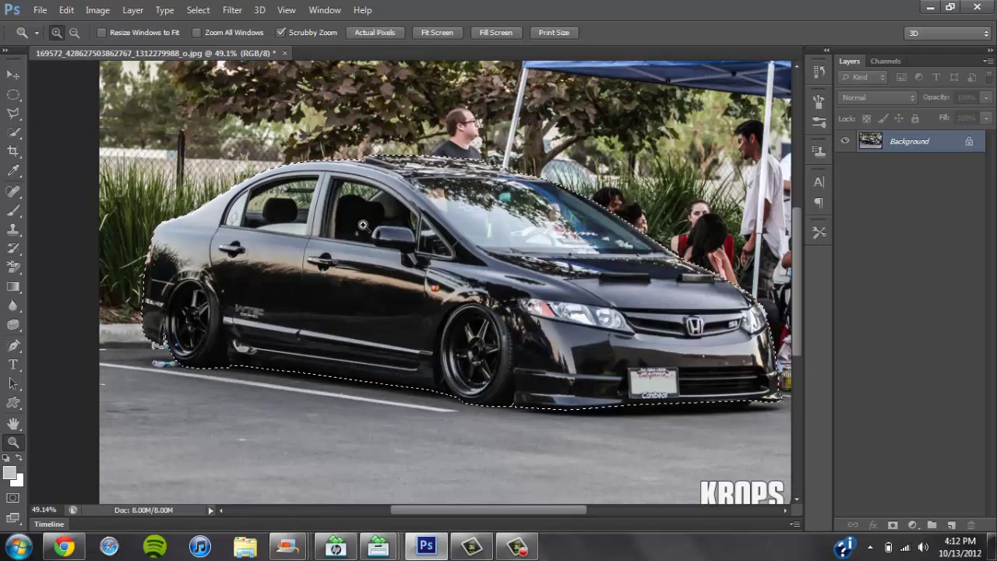
left_click(66, 10)
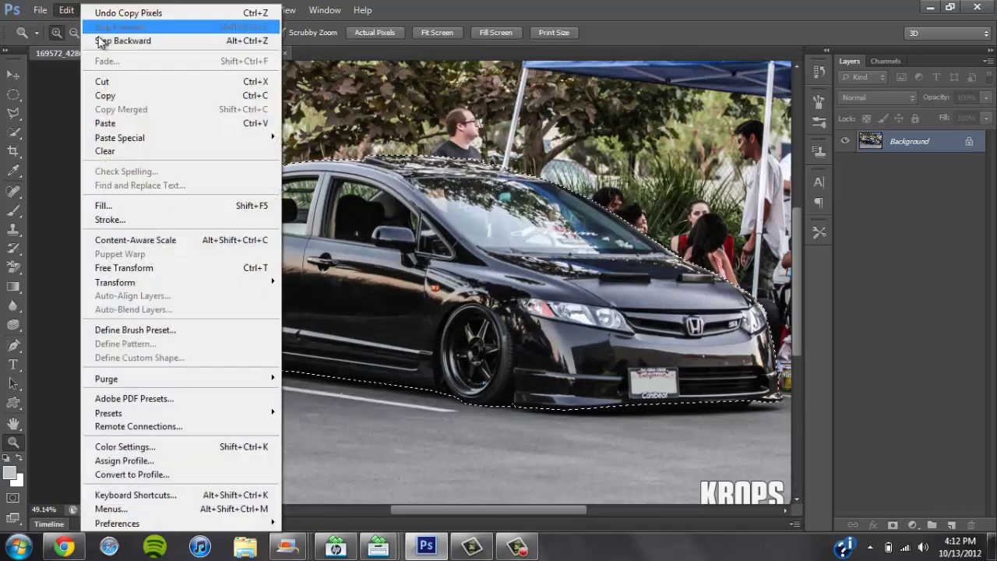
left_click(109, 123)
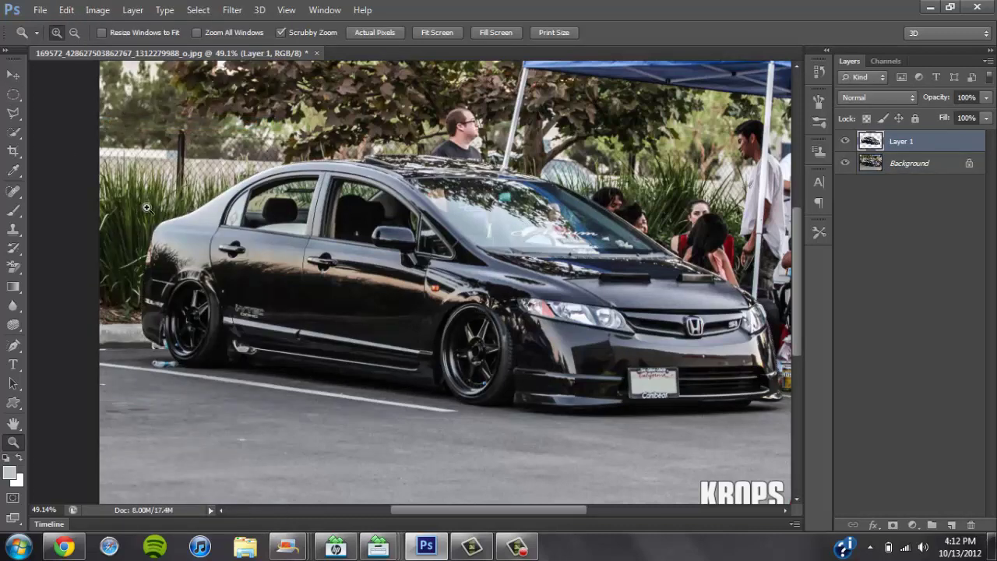
- Switch back to the Polygonal Lasso Tool and make Layer 1 the active layer
left_click(893, 165)
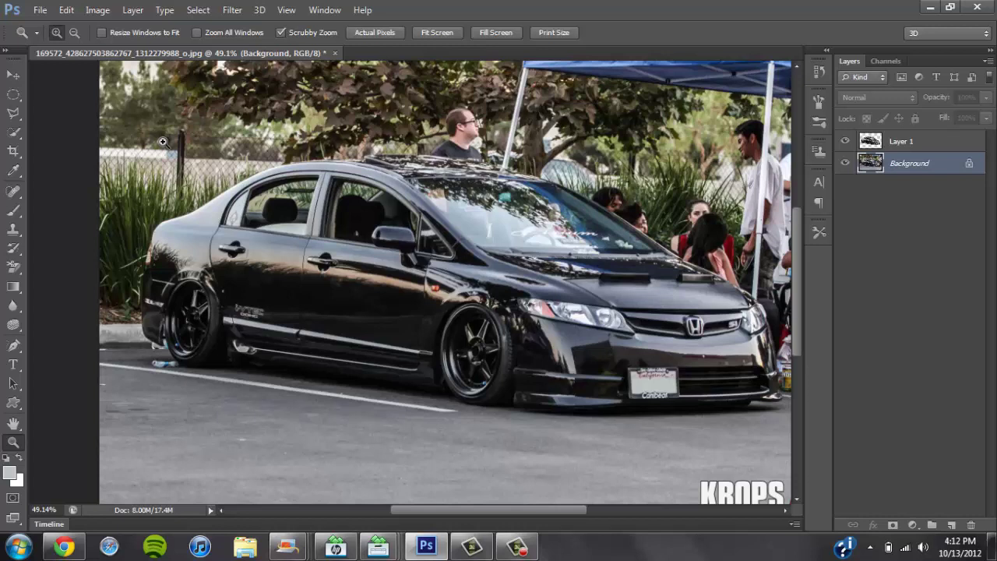
left_click(12, 75)
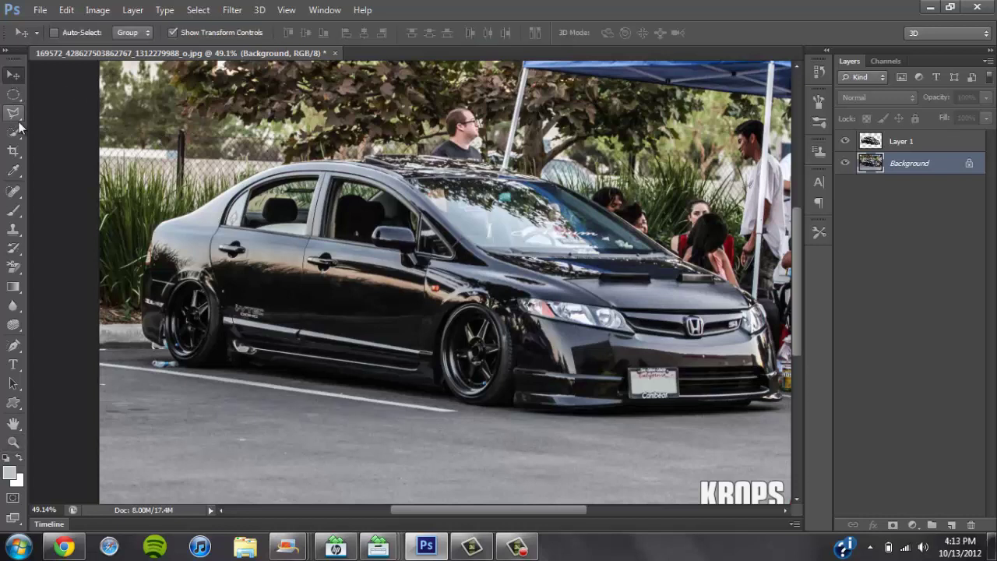
left_click(14, 132)
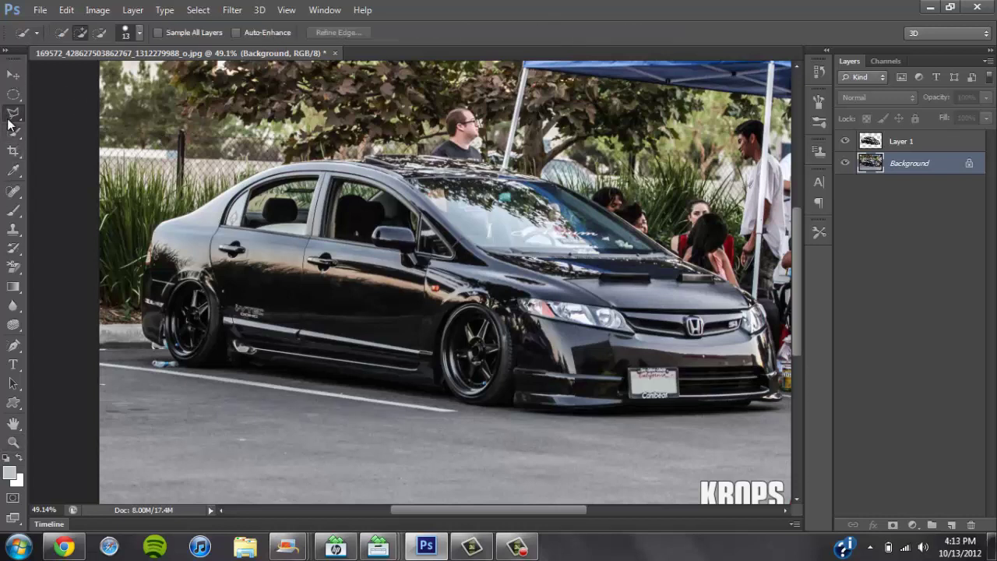
left_click(11, 121)
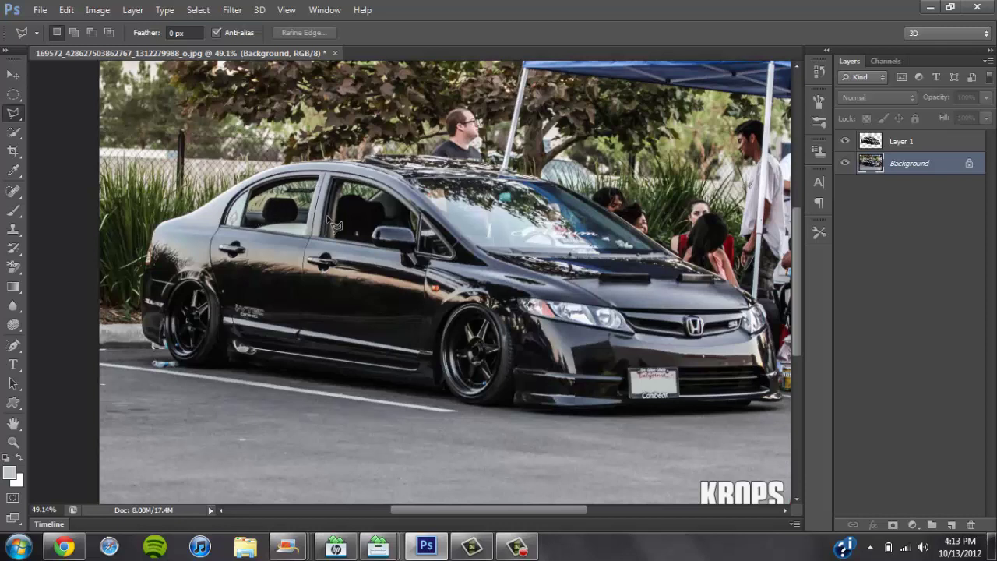
left_click(896, 143)
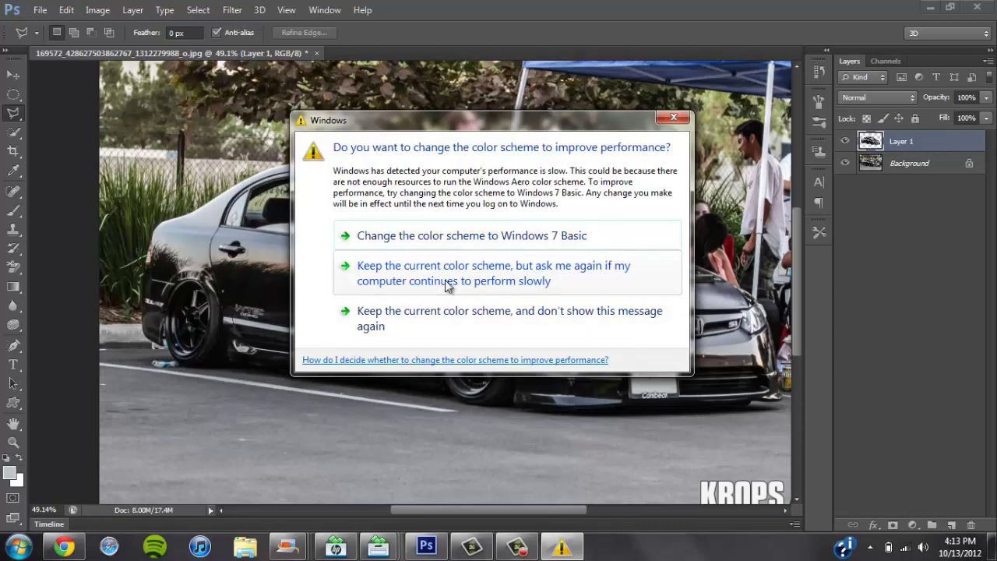
- Choose 'Keep the current color scheme, but ask me again' to dismiss the Windows prompt
left_click(452, 280)
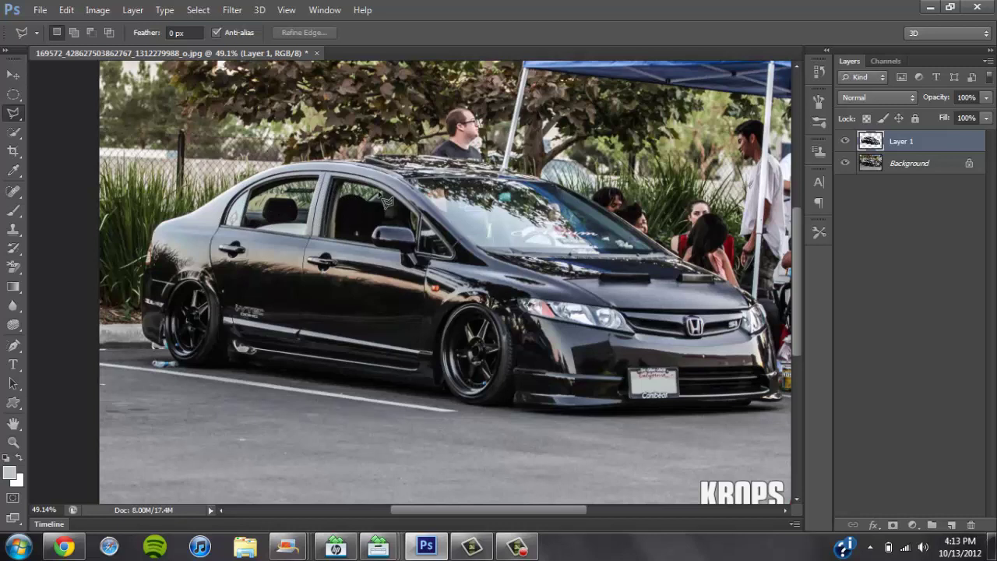
- Open Image > Adjustments > Black & White on the Background layer
left_click(884, 166)
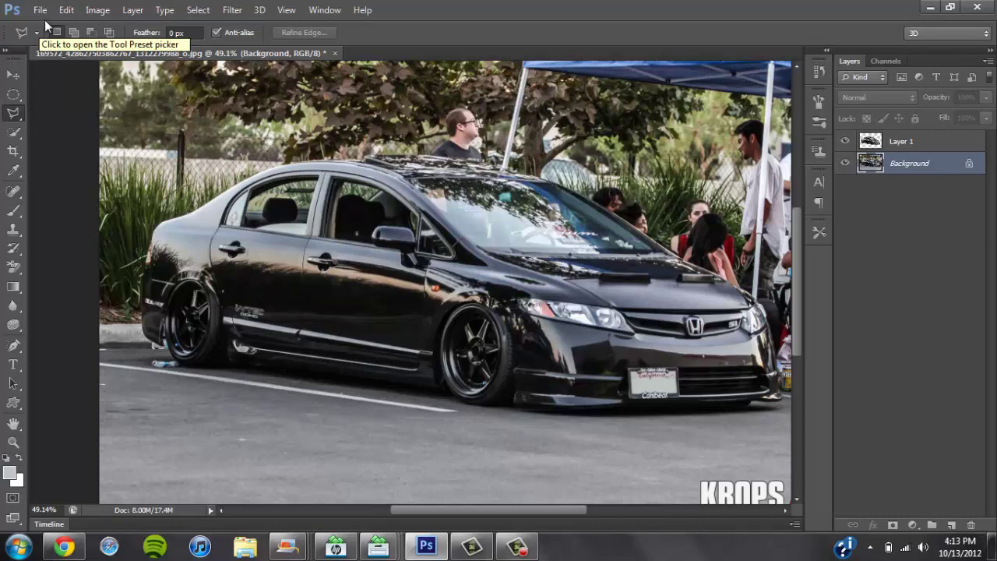
left_click(99, 12)
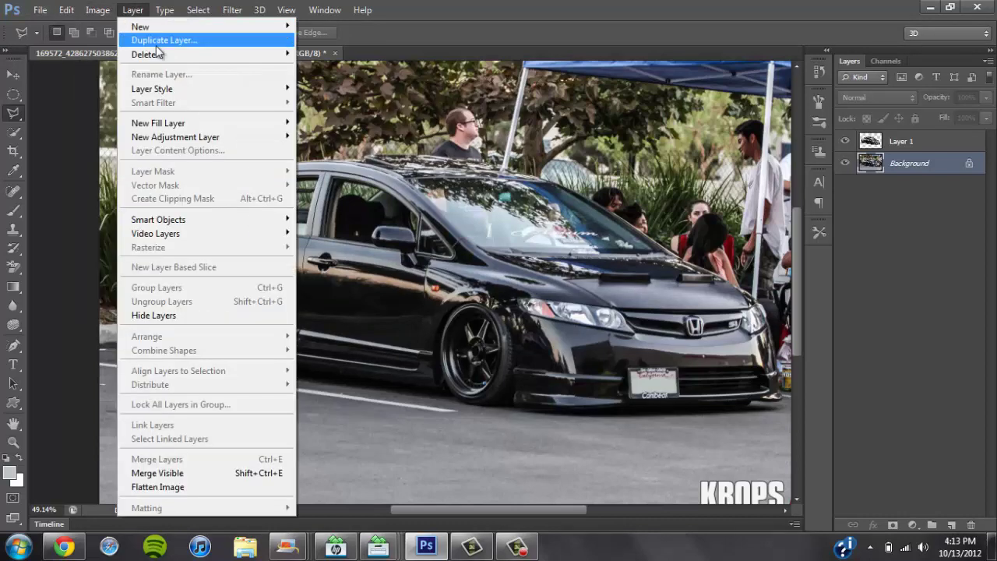
mouse_move(118, 46)
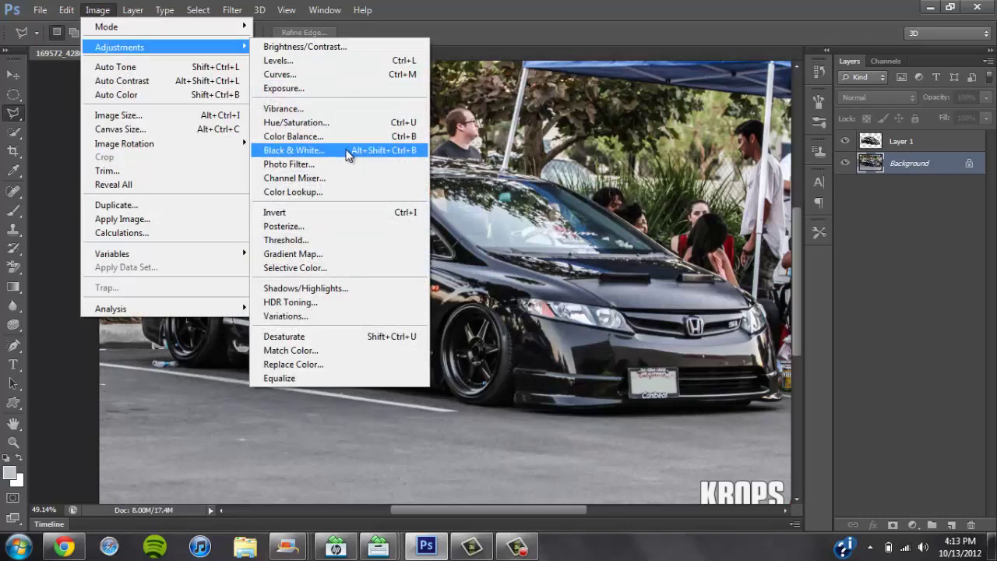
left_click(348, 155)
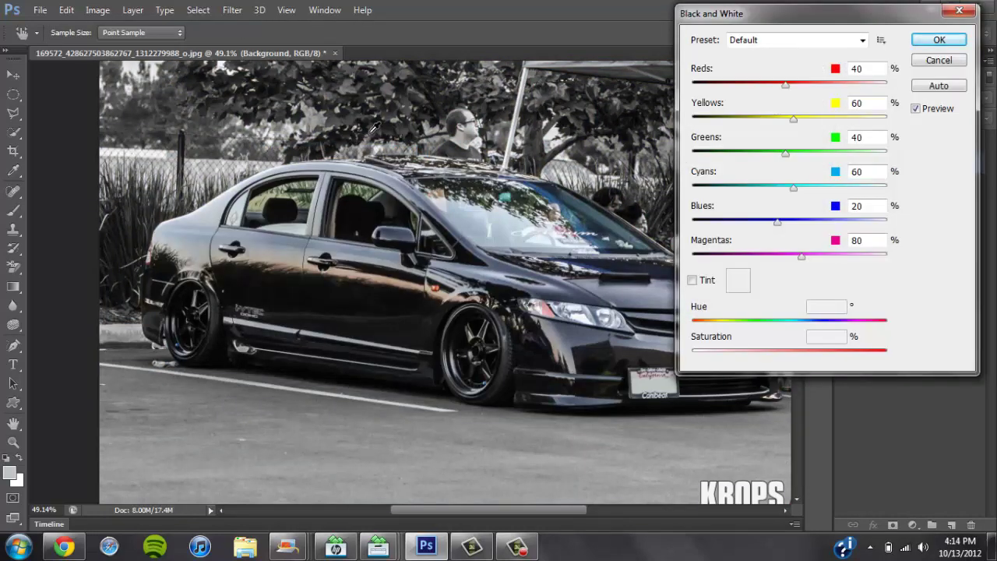
left_click(935, 42)
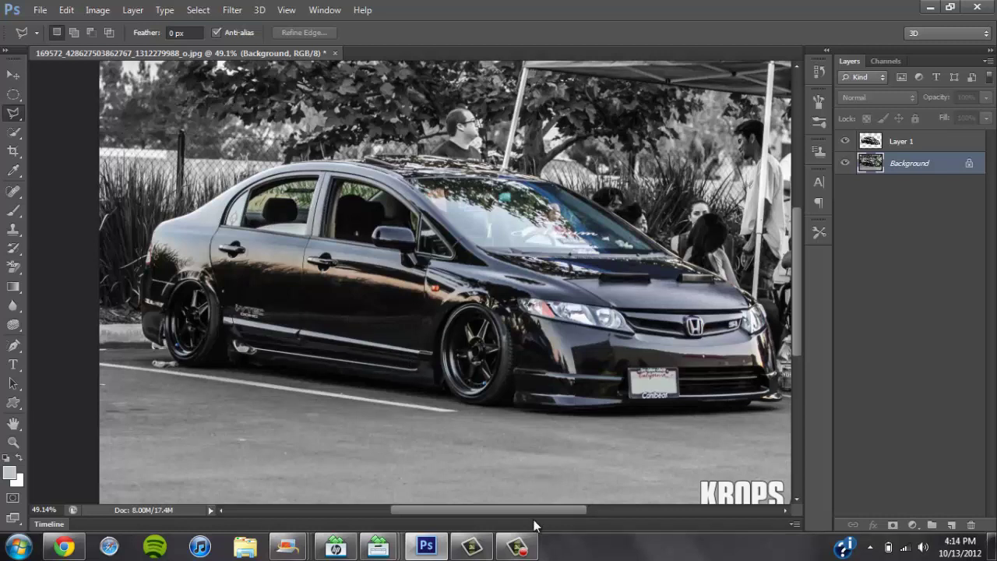
left_click_drag(524, 507, 542, 508)
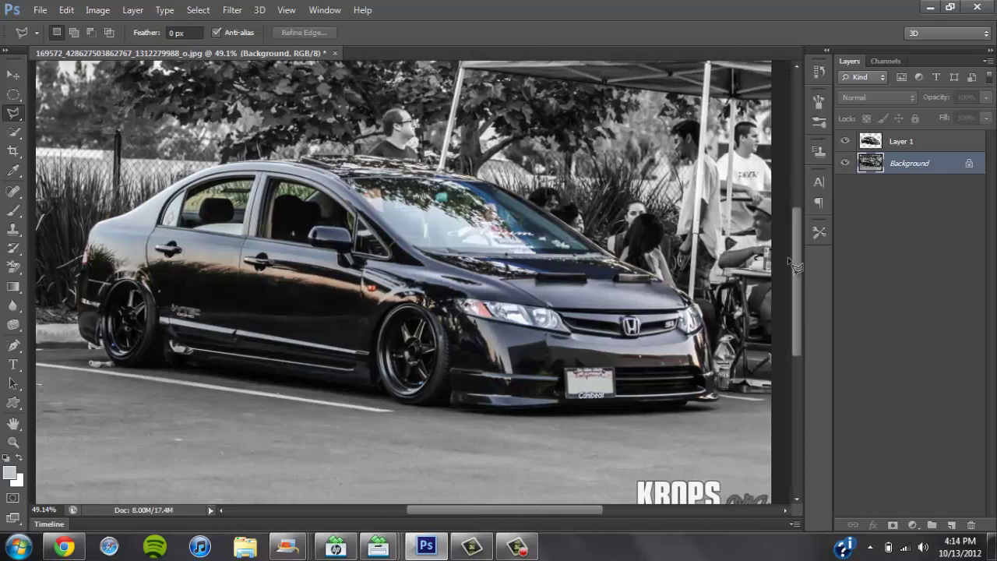
left_click_drag(795, 257, 797, 269)
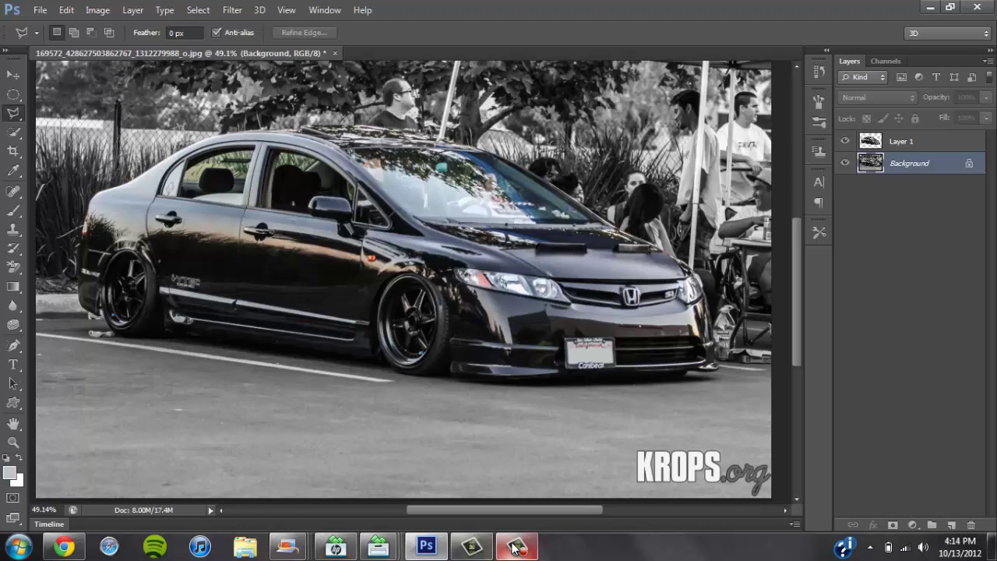
mouse_move(514, 548)
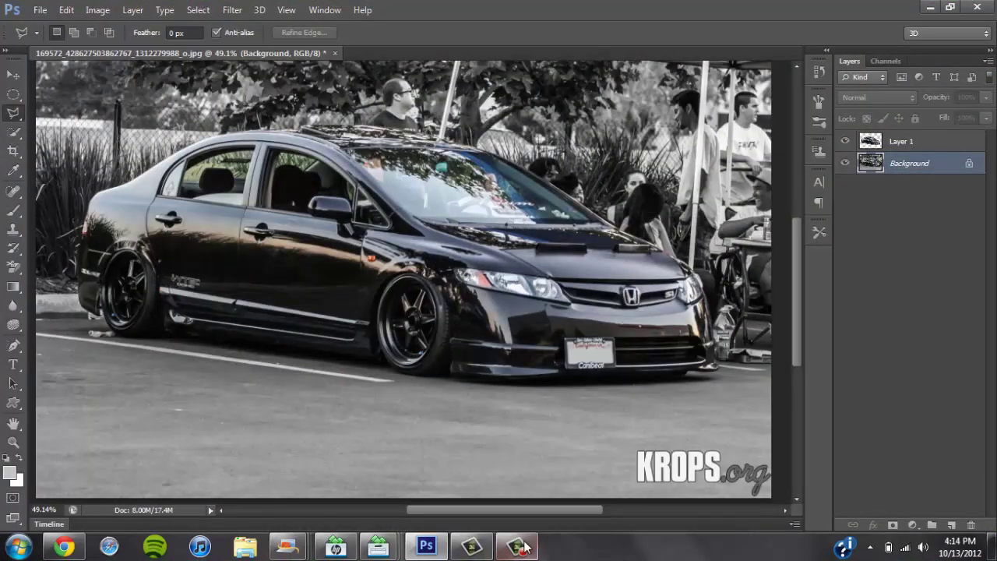
left_click(573, 500)
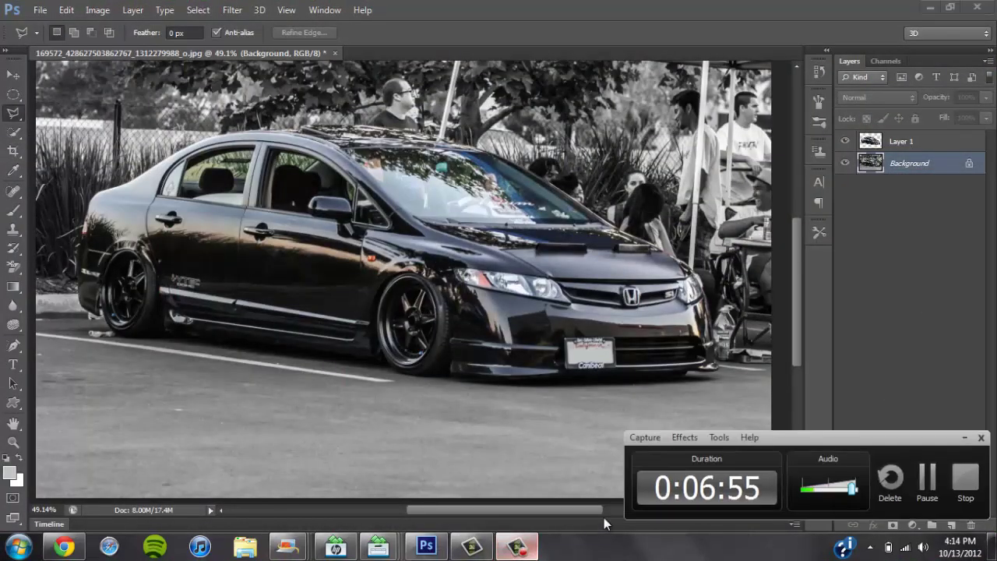